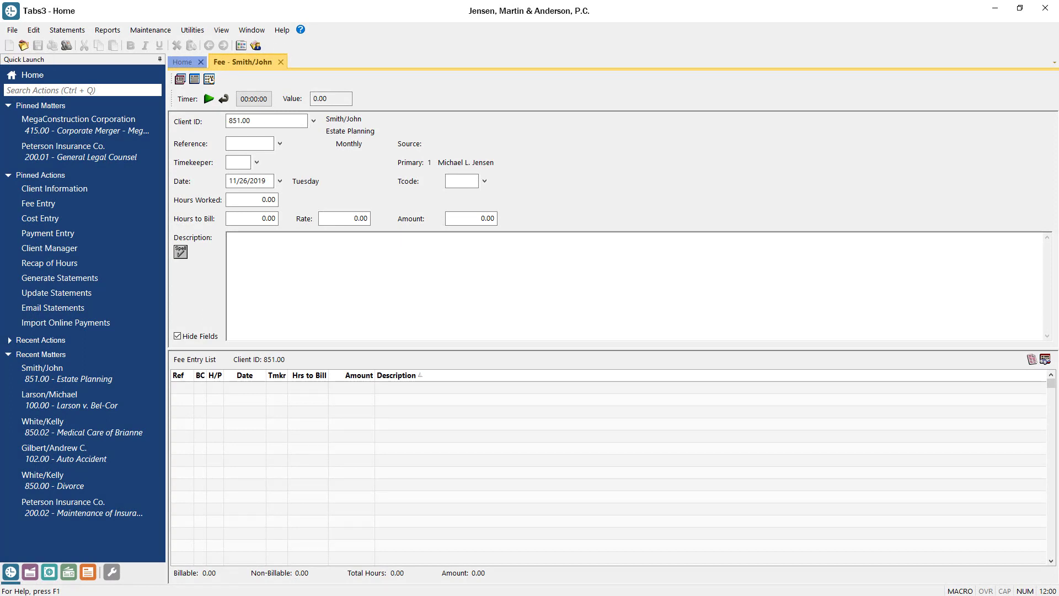
Start a new Smith/John fee entry with default timekeeper, date and Tcode and 1.5 hours worked, totalling 375.00.
key("ctrl+n")
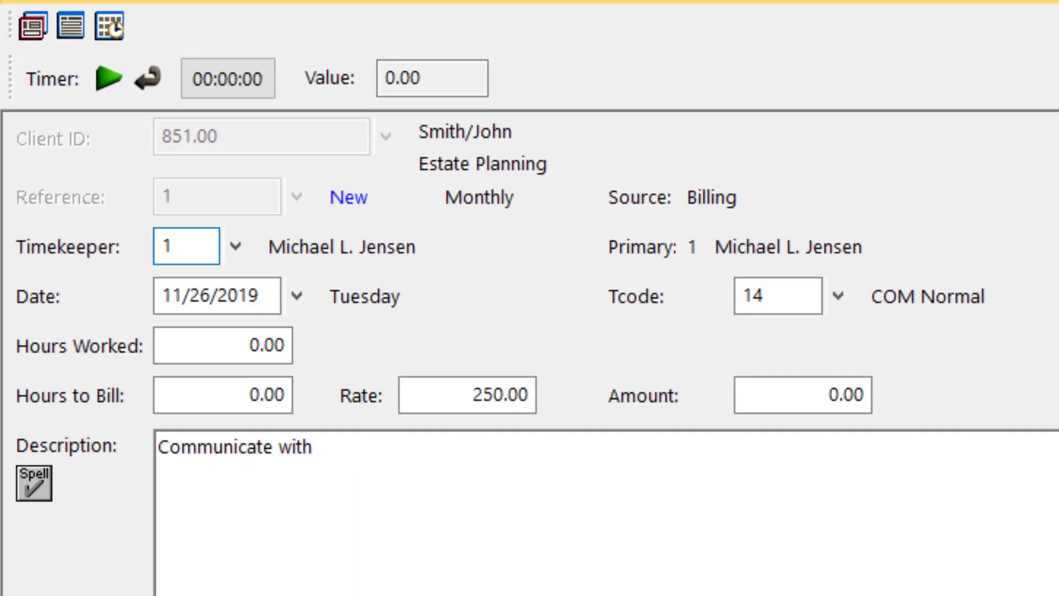
key("Tab")
key("Tab")
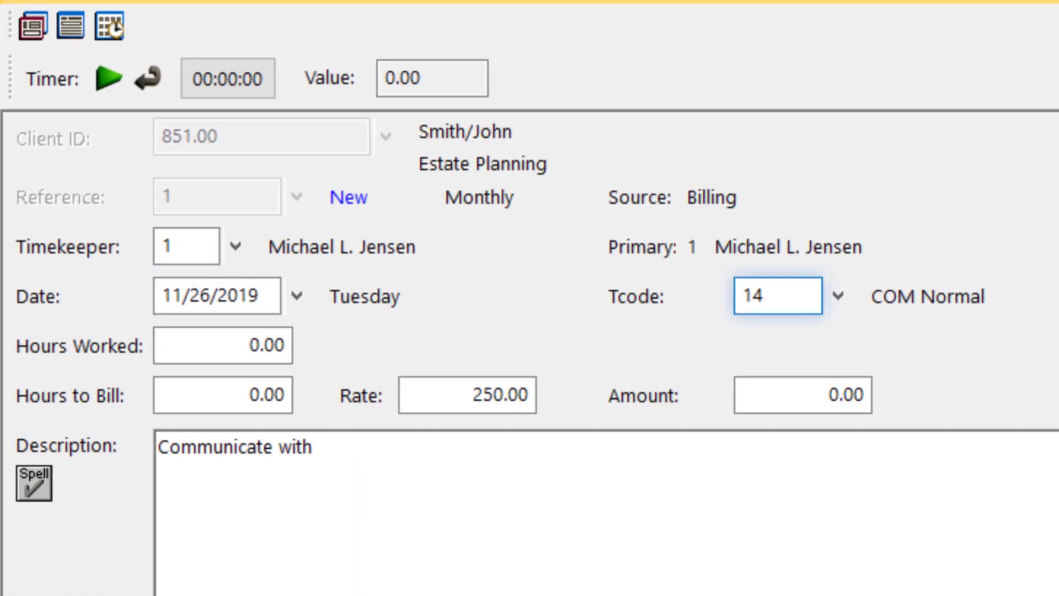
key("Tab")
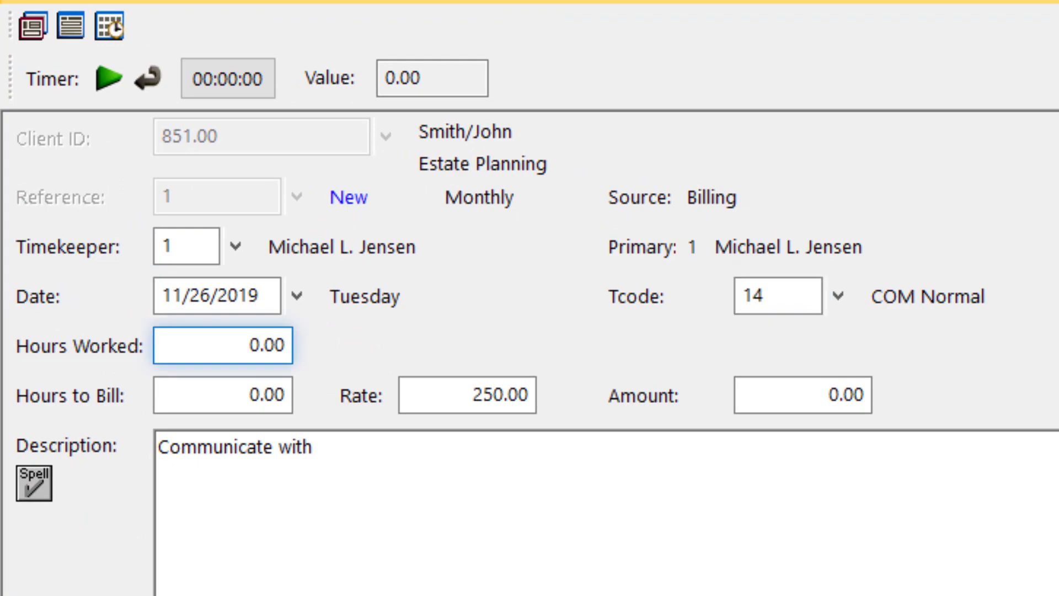
type("1.5")
key("Tab")
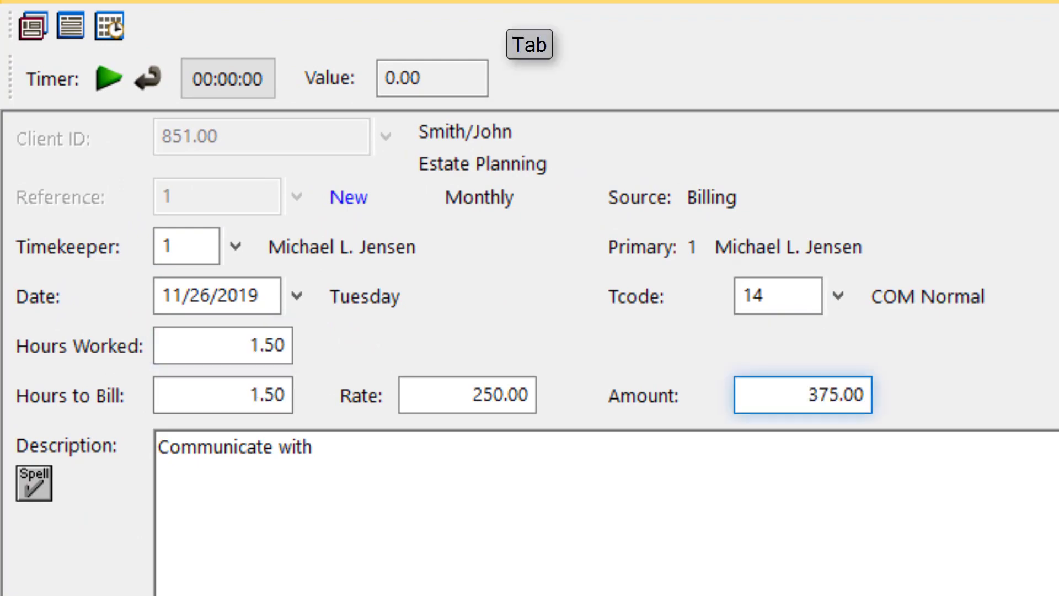
key("Tab")
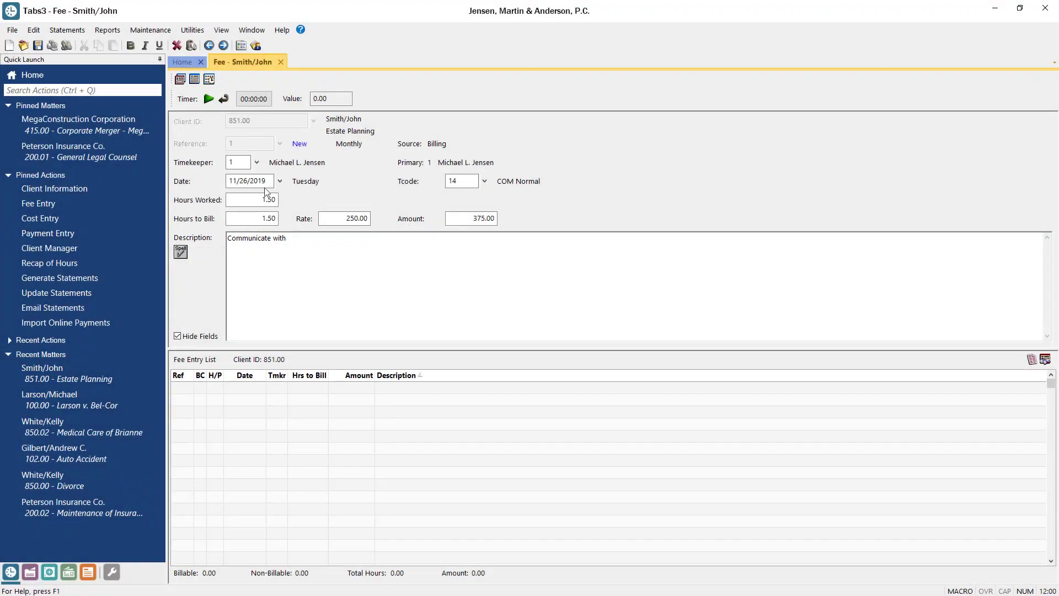
Review the existing text macros from the Description field's Macro Lookup.
right_click(252, 256)
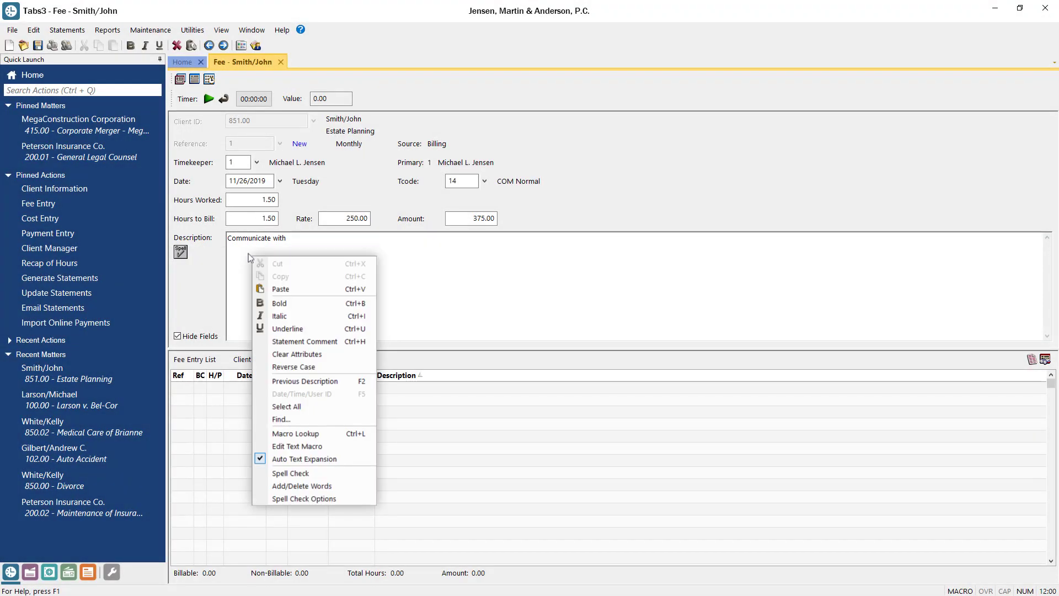
left_click(295, 433)
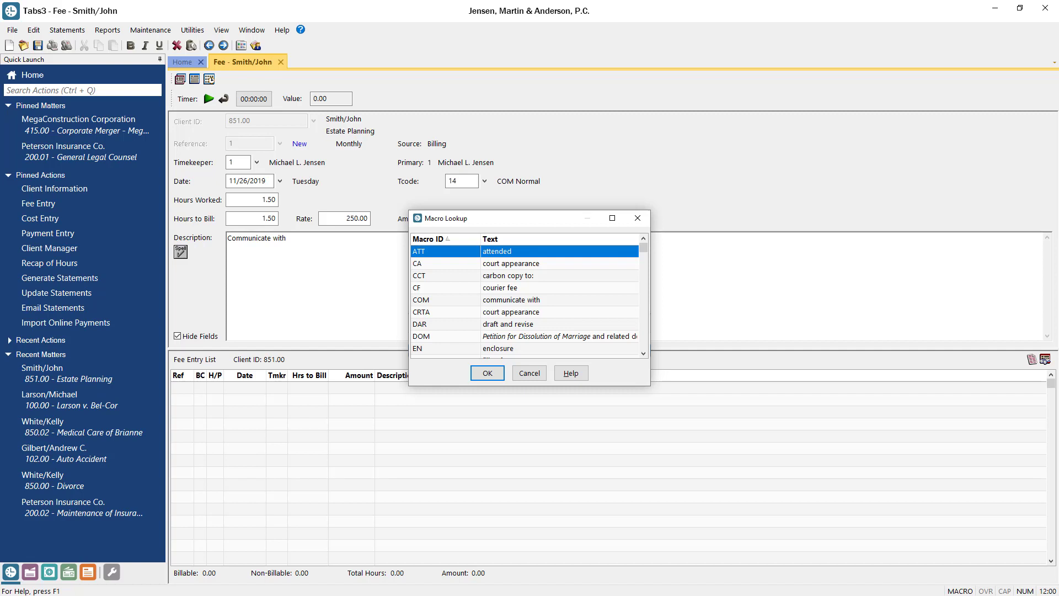
left_click(530, 373)
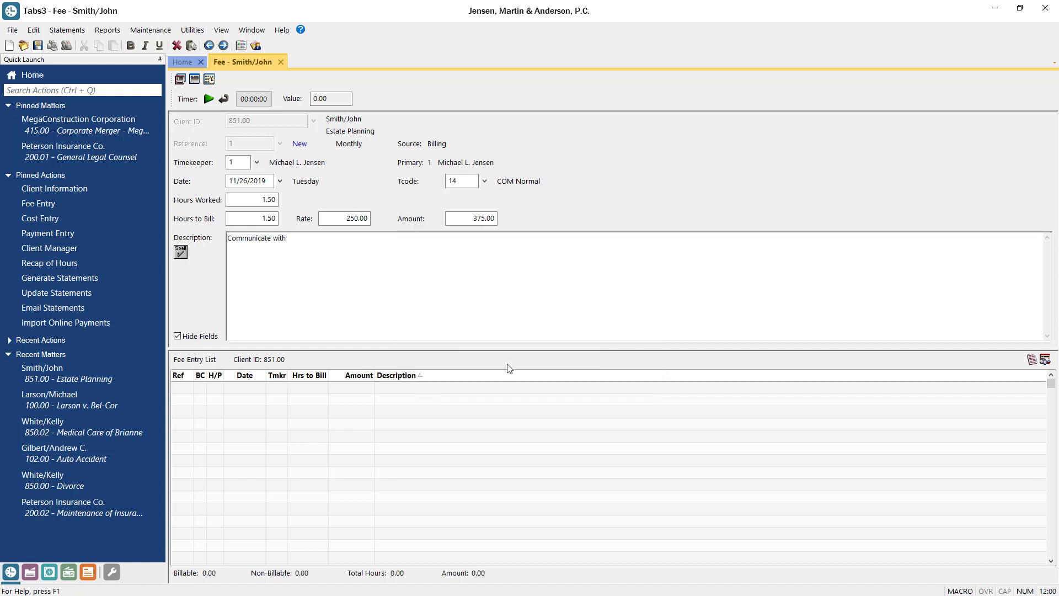
Create and save a text macro OC for 'opposing counsel', then return to the fee entry.
right_click(249, 256)
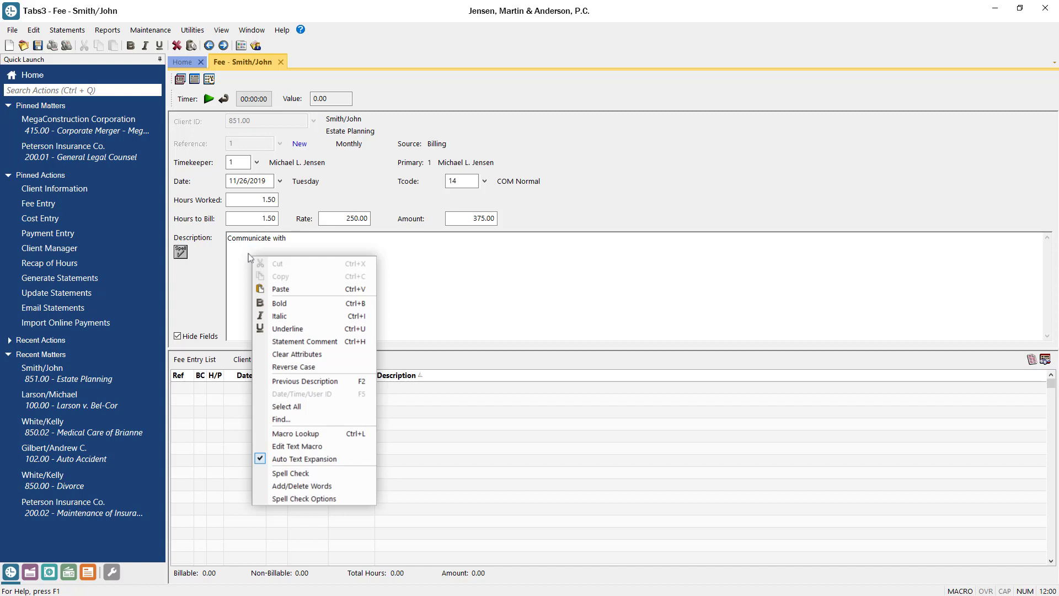
left_click(309, 449)
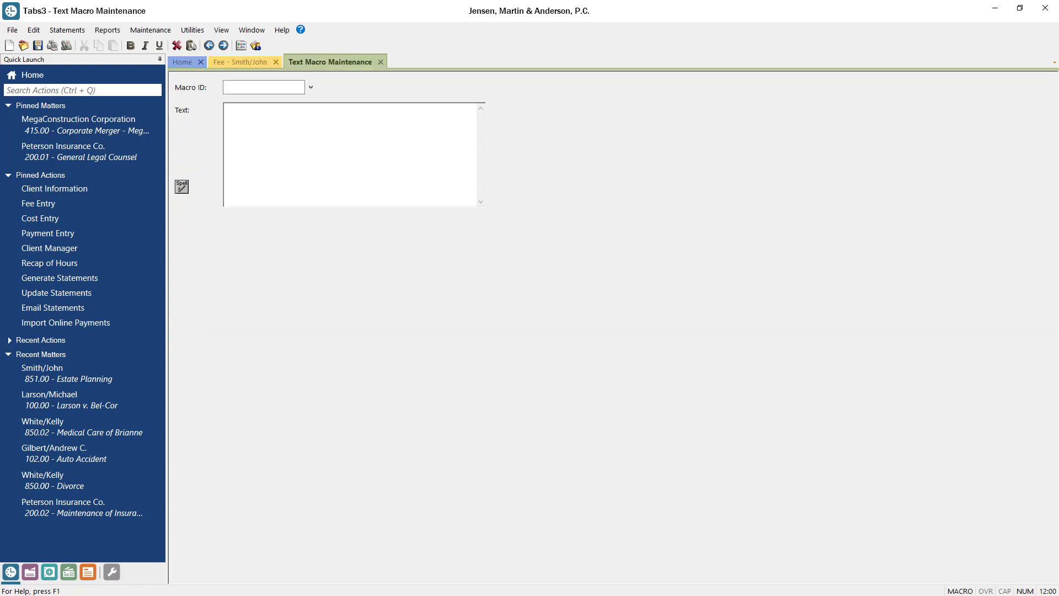
type("OC")
type("opposing counsel")
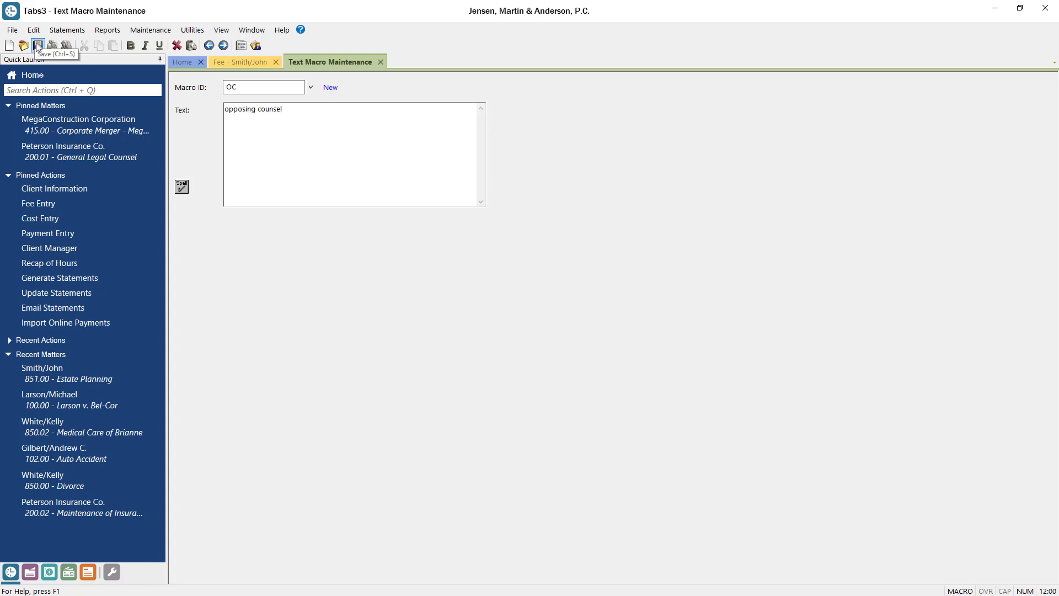
left_click(37, 47)
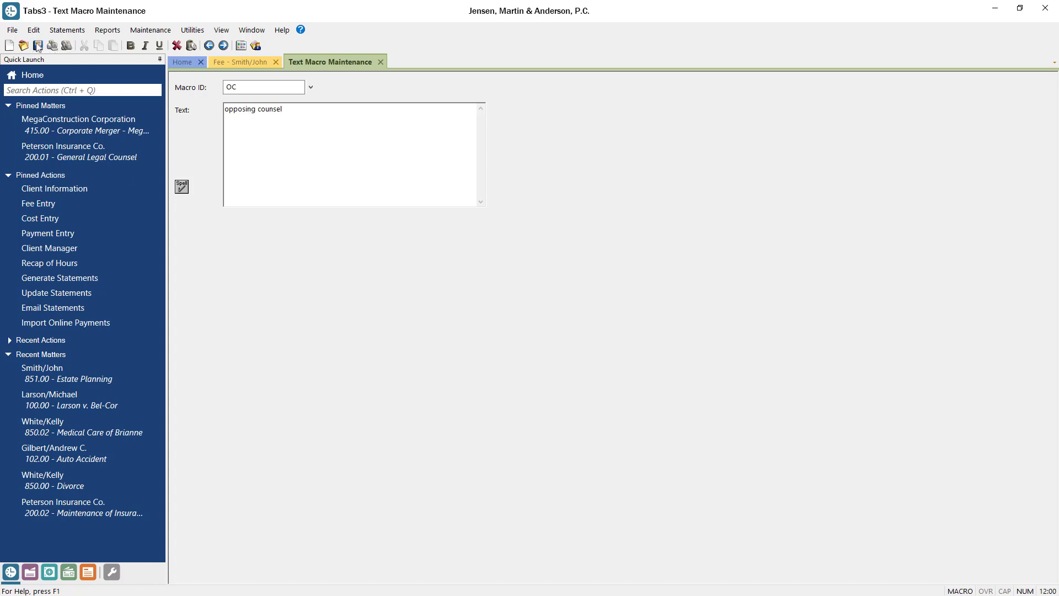
left_click(381, 62)
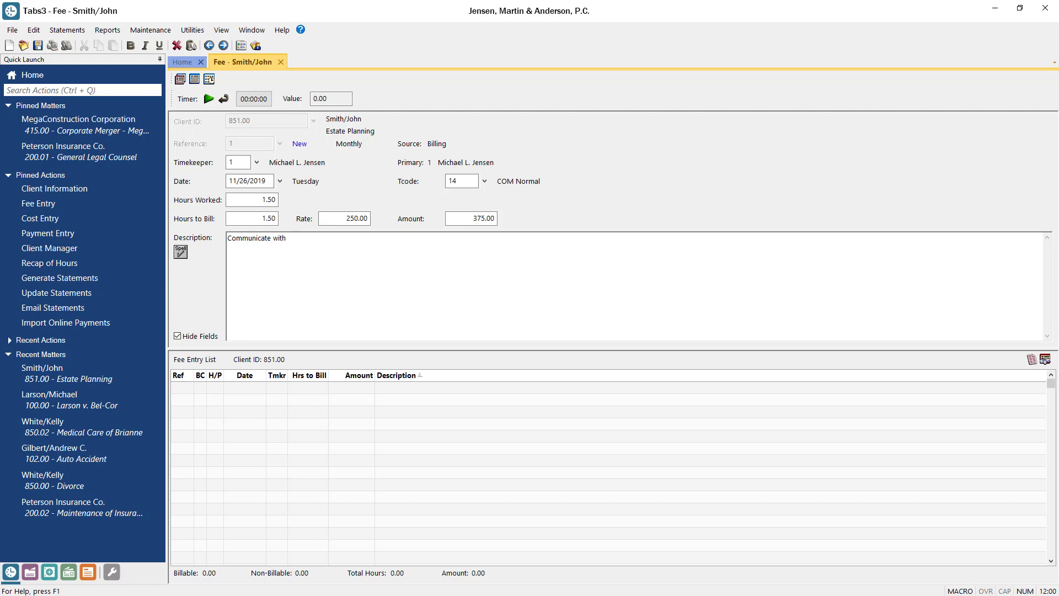
type("OC")
Expand OC to 'Communicate with opposing counsel' and save the 1.50-hour, 375.00 fee entry.
key("space")
key("ctrl+s")
left_click(33, 47)
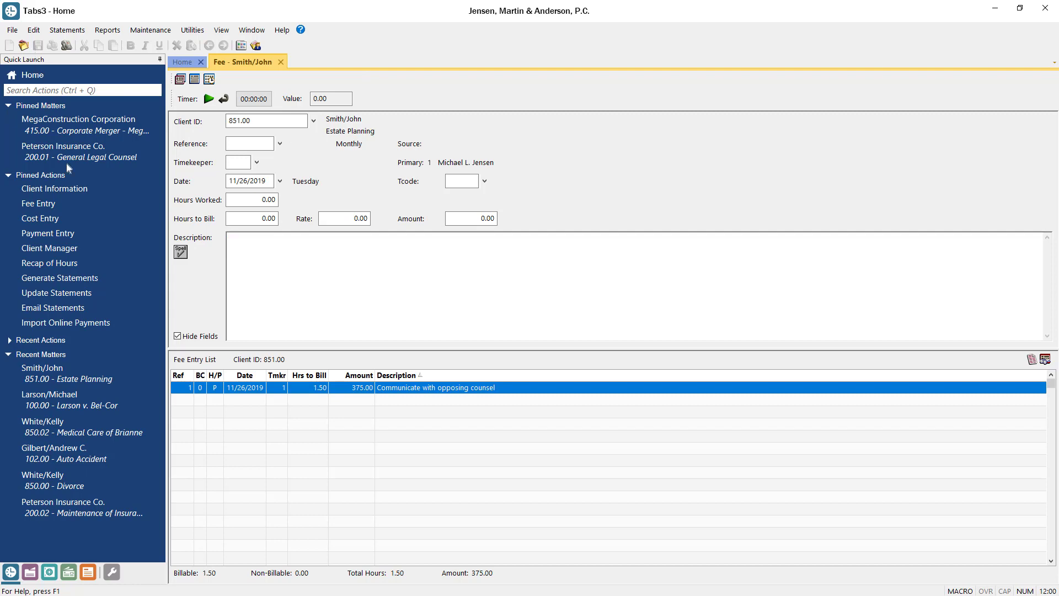
Start a new Smith/John cost entry dated 11/25/2019 with code 251 'Photocopy charges' and move to Amount.
left_click(82, 220)
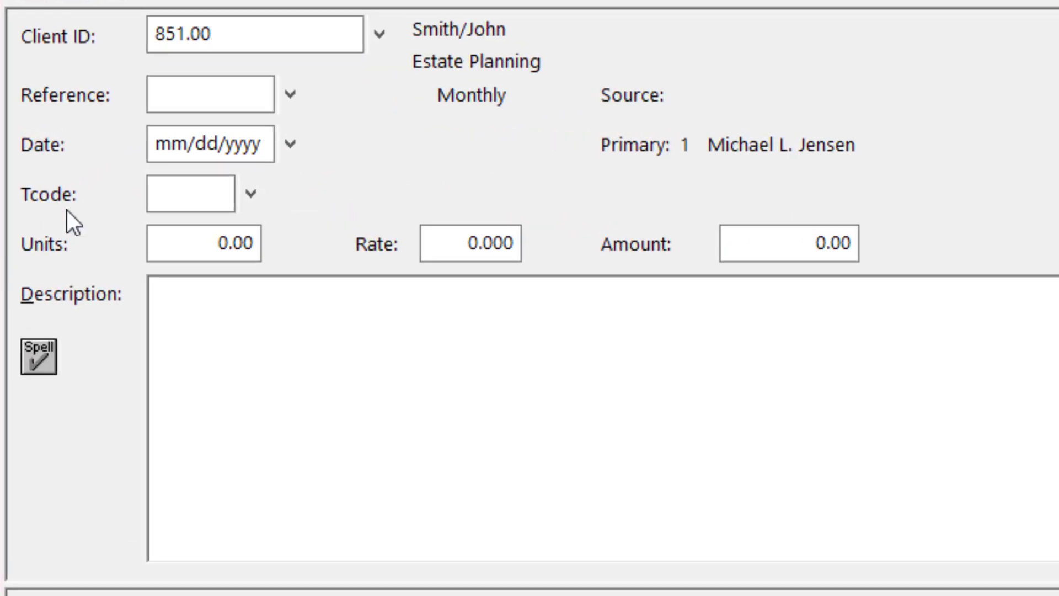
left_click(156, 145)
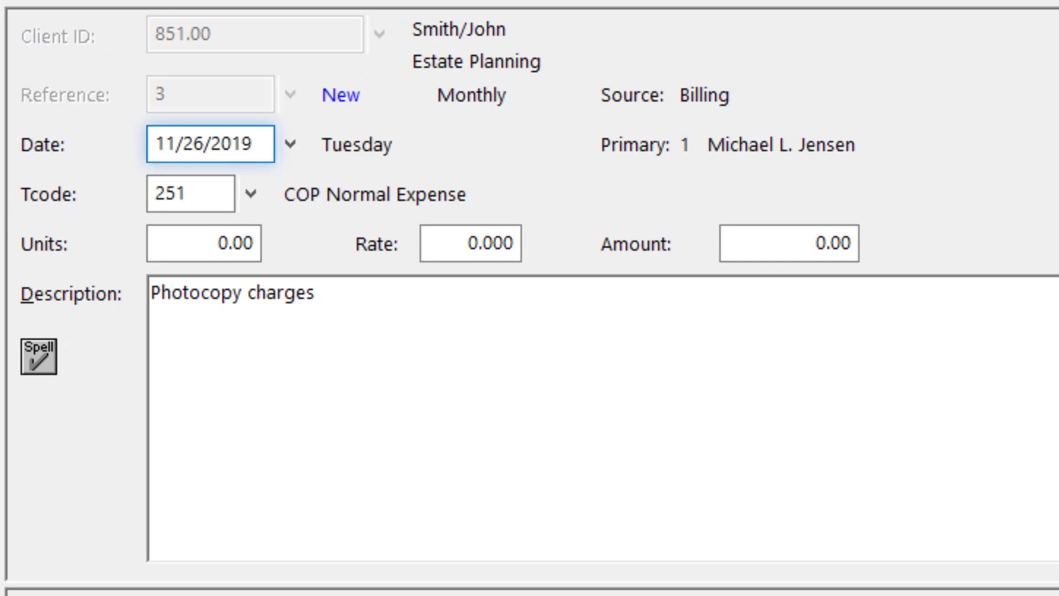
key("Up")
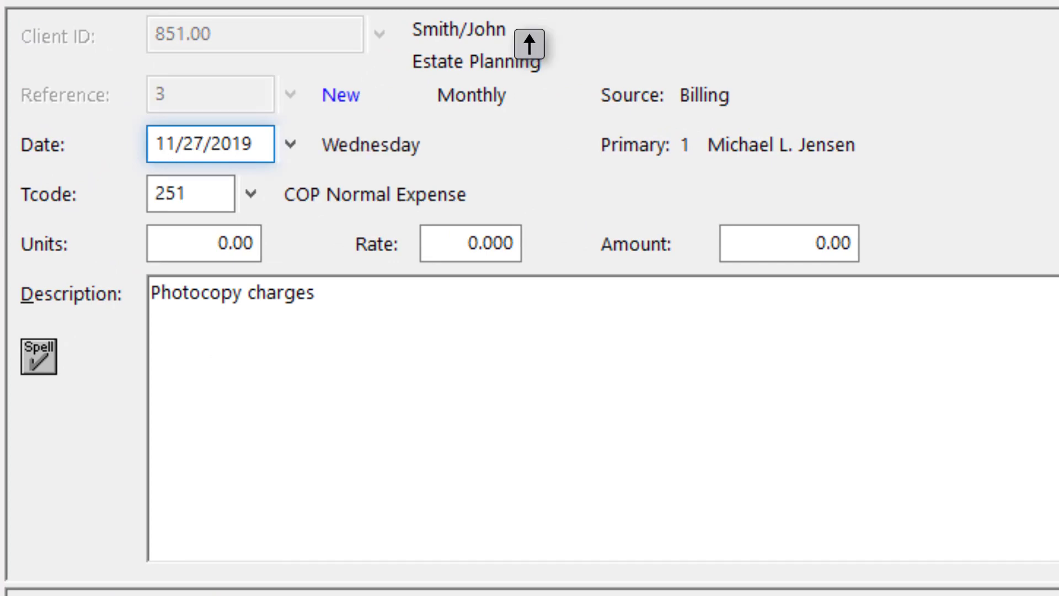
key("Down")
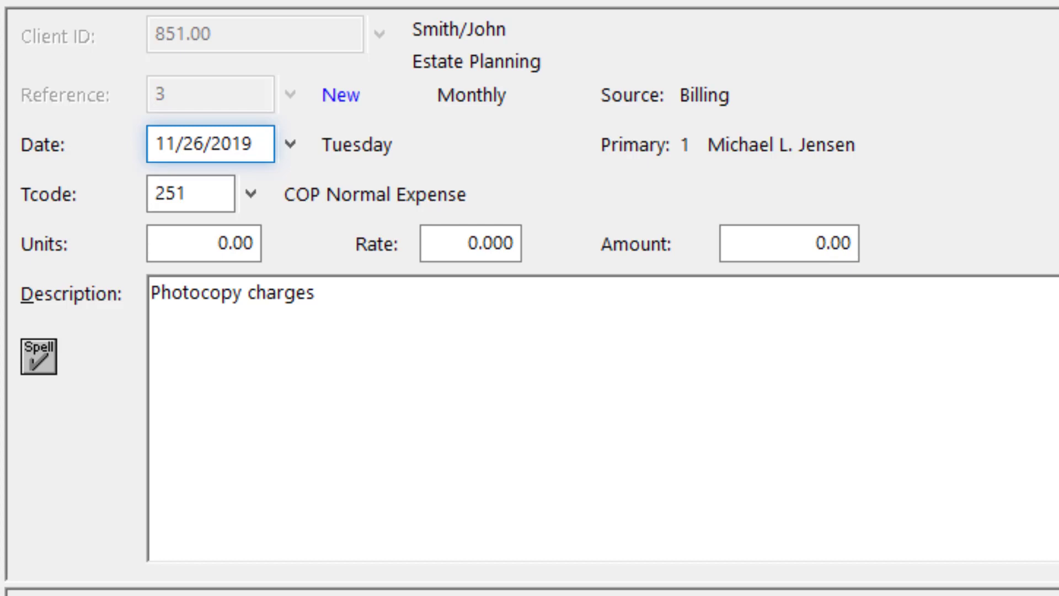
key("Down")
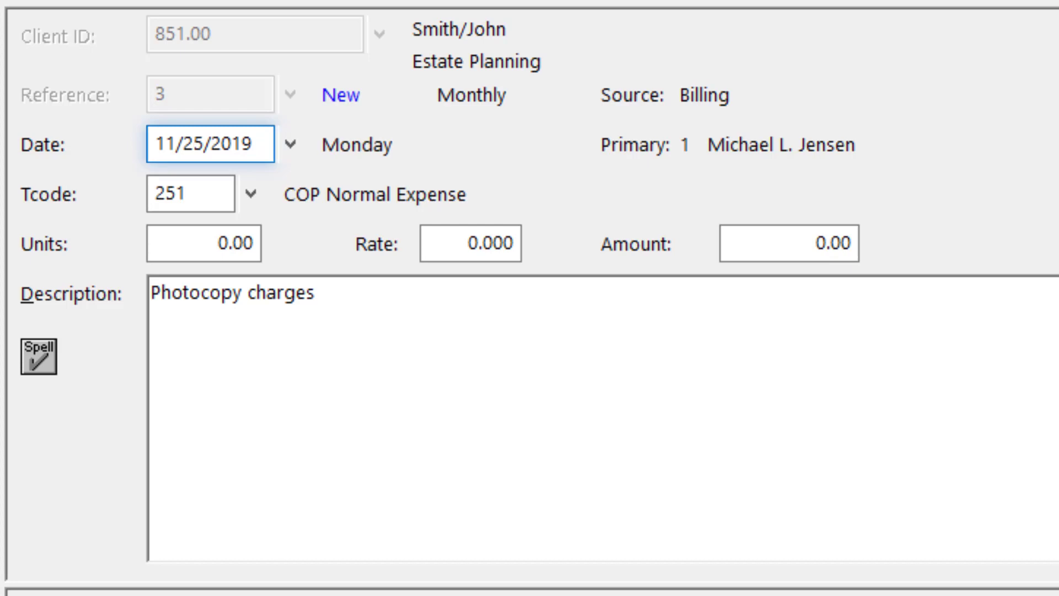
left_click(728, 243)
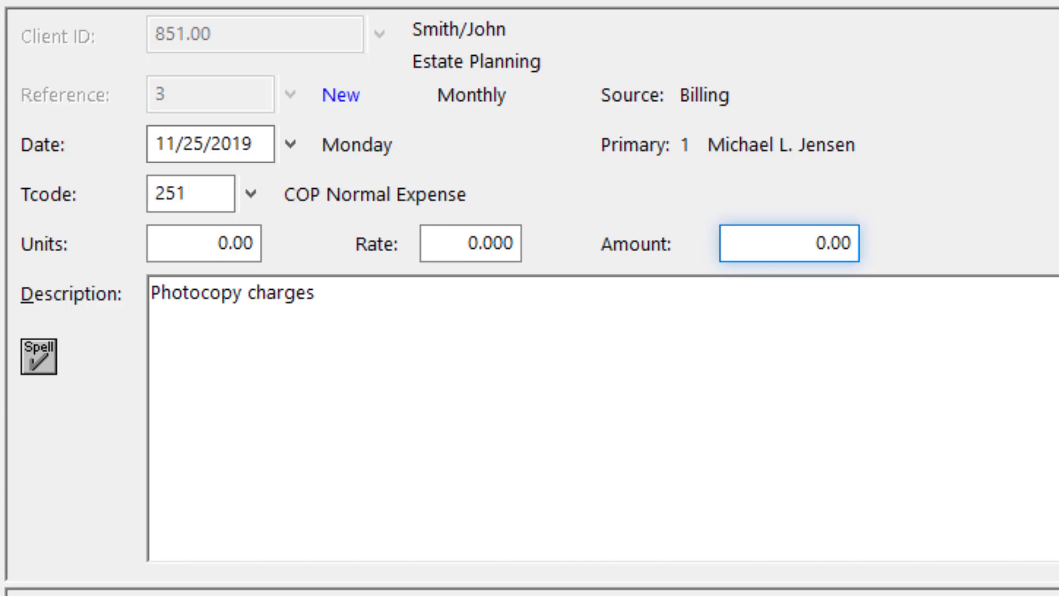
type("4.50")
Total 4.50, 7.63 and 3.87 on the calculator tape into a 16.00 amount.
key("plus")
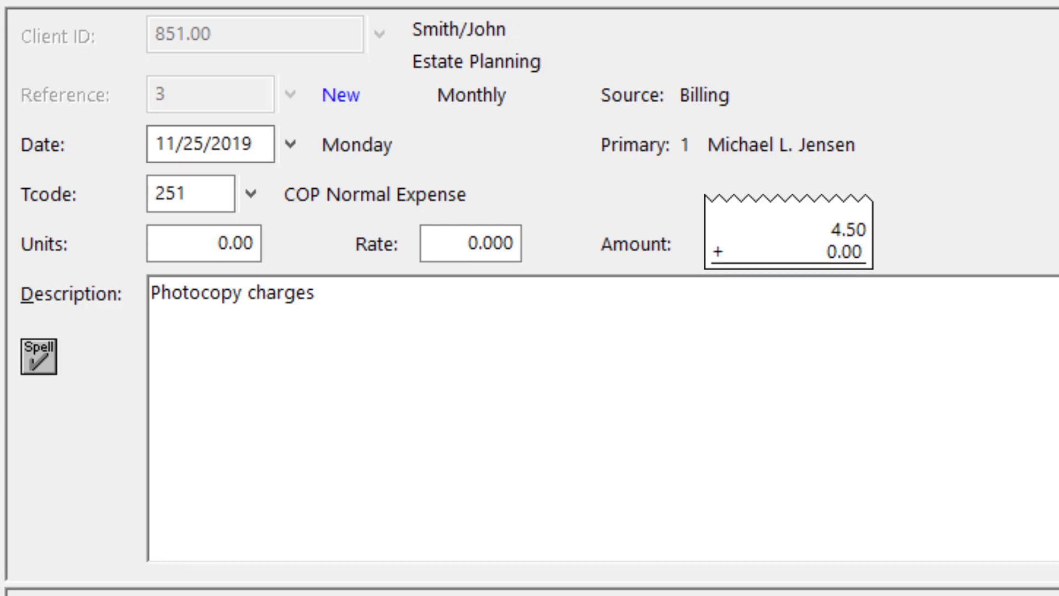
type("7.63")
key("plus")
type("3.87")
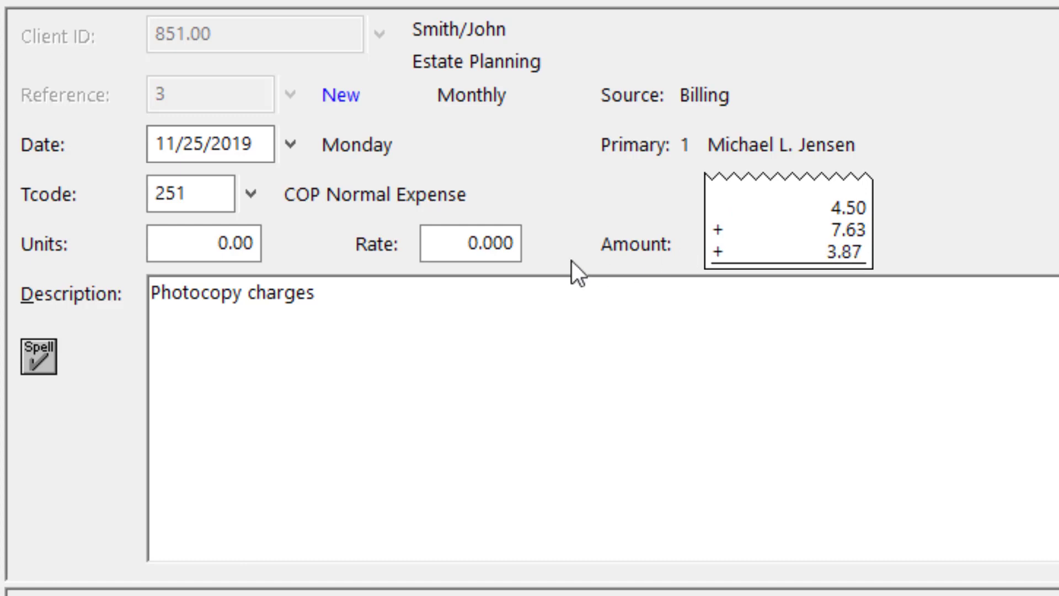
key("Return")
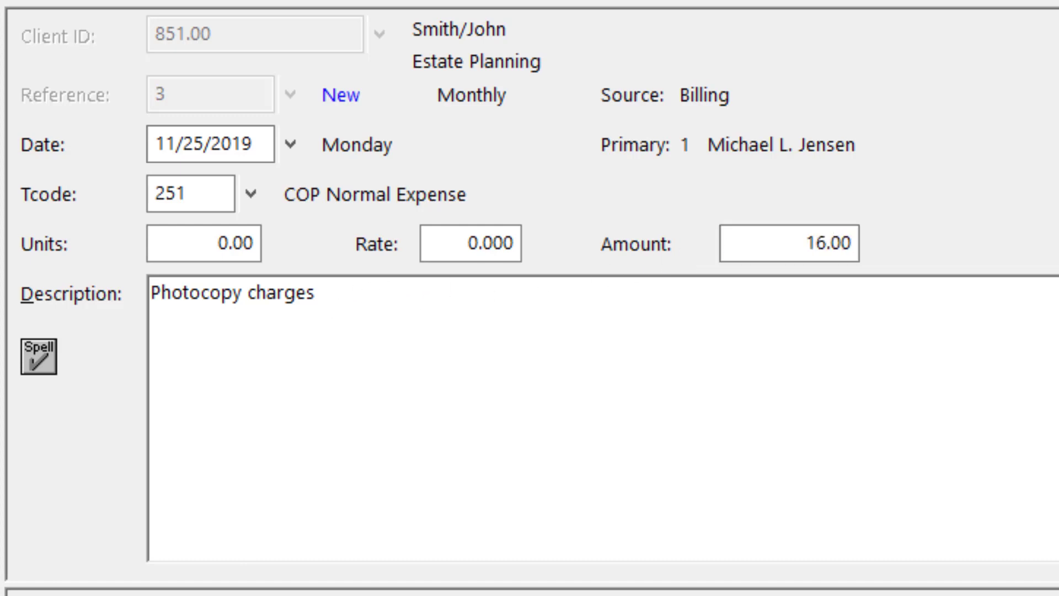
Itemize the description as 11/20 - $4.50, 11/22 - $7.63 and 11/25 - $3.87 on separate lines.
key("Return")
type("11/20 - $4.50")
key("Return")
type("11/22 - $7.63")
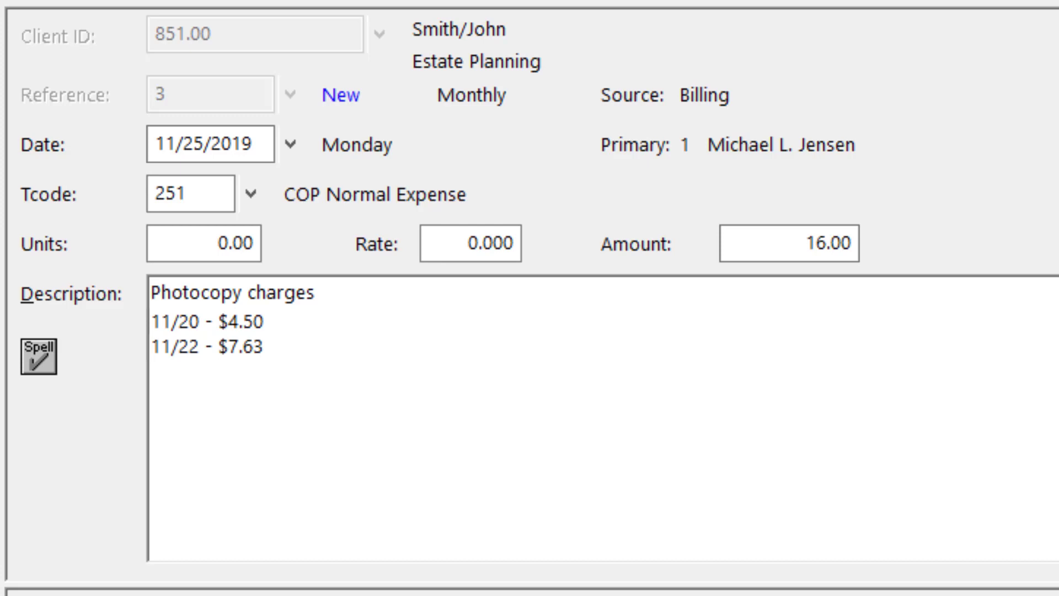
key("Return")
type("11/25 - $3.87")
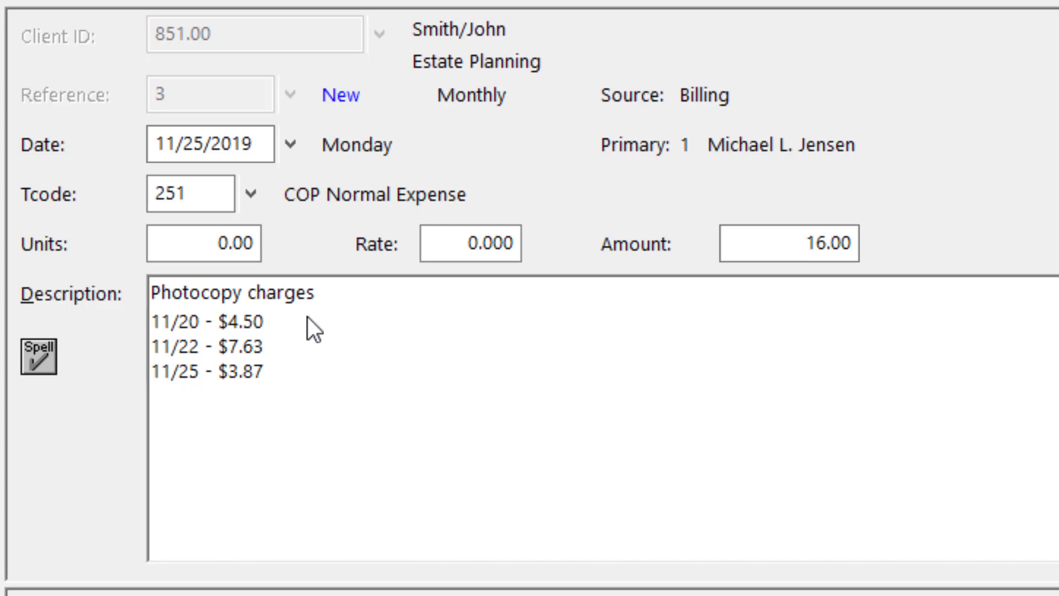
Mark the three dated charge lines as red statement comments with Ctrl+H.
left_click(274, 371, "shift")
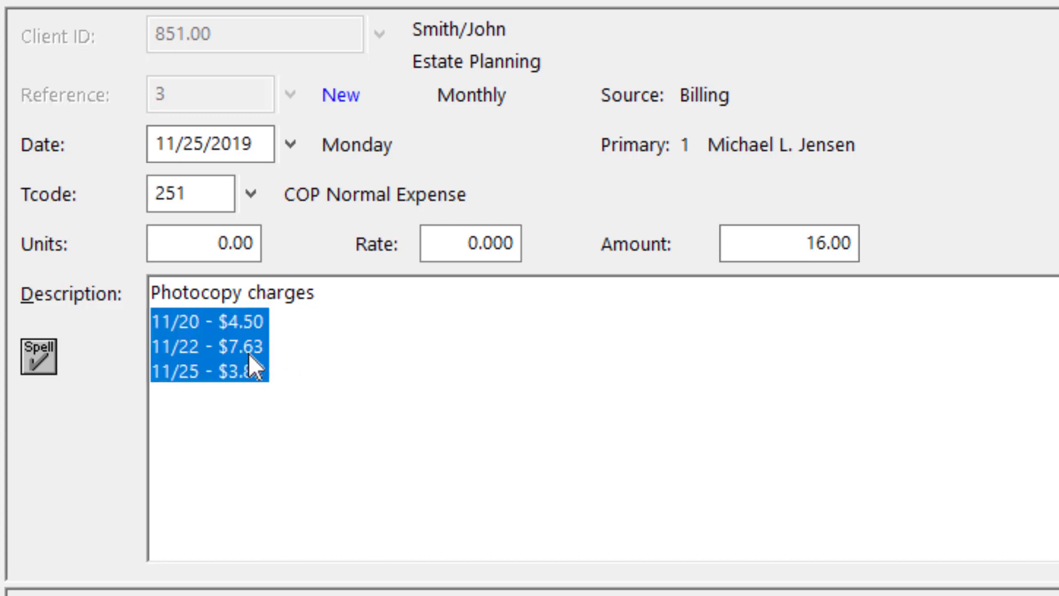
right_click(204, 326)
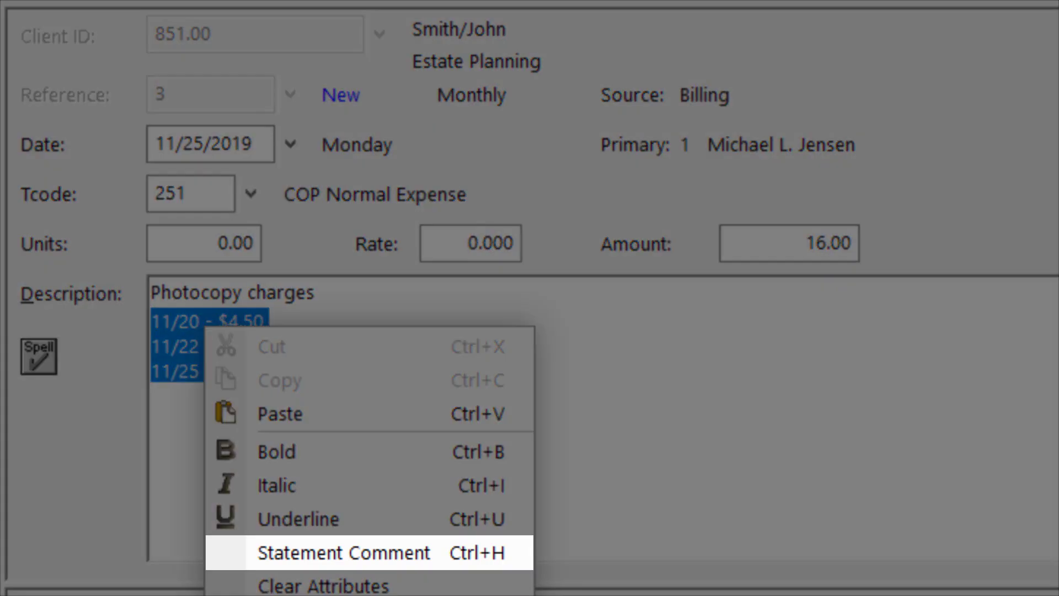
key("ctrl+h")
key("ctrl+h")
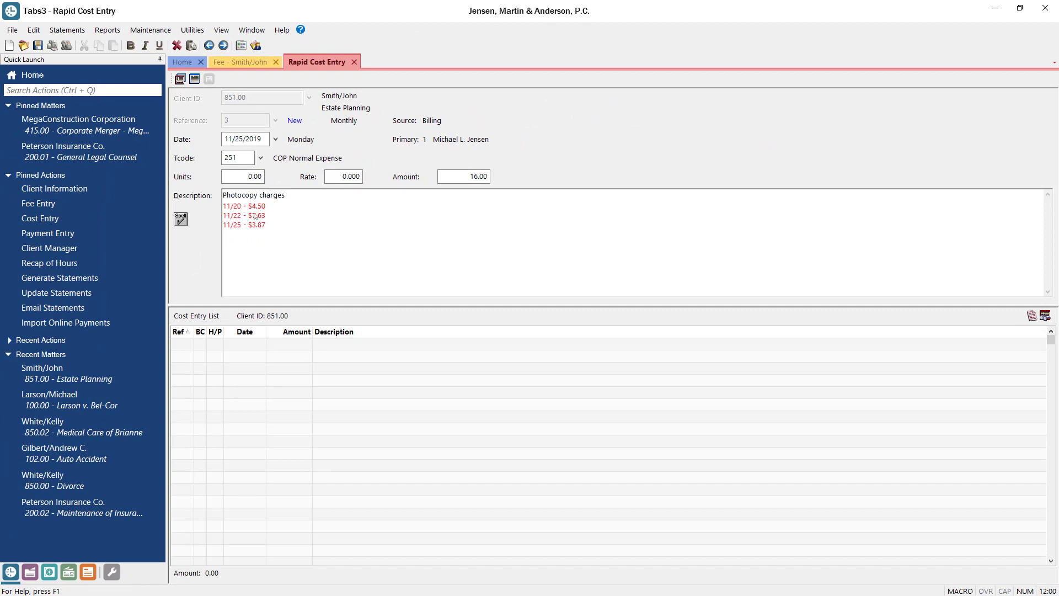
right_click(248, 255)
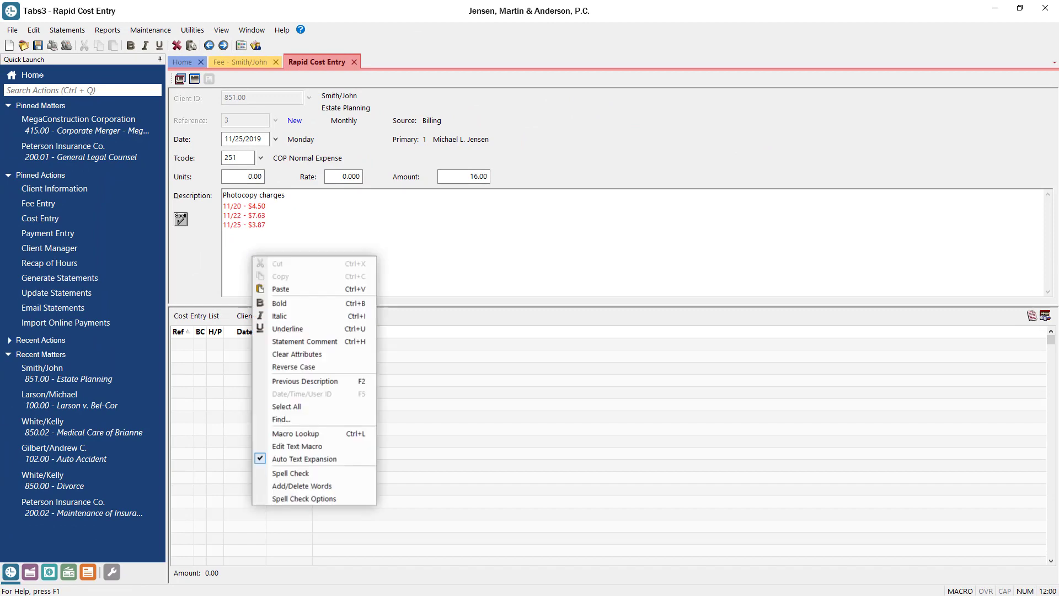
key("Escape")
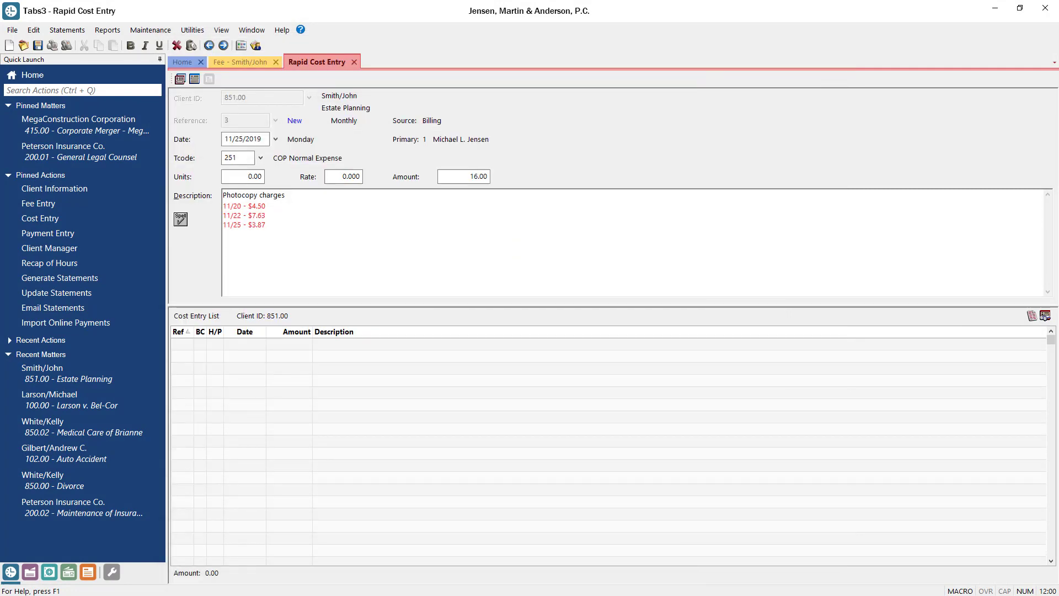
Save the 16.00 photocopy cost entry and go to the Smith/John Client Information record.
key("ctrl+s")
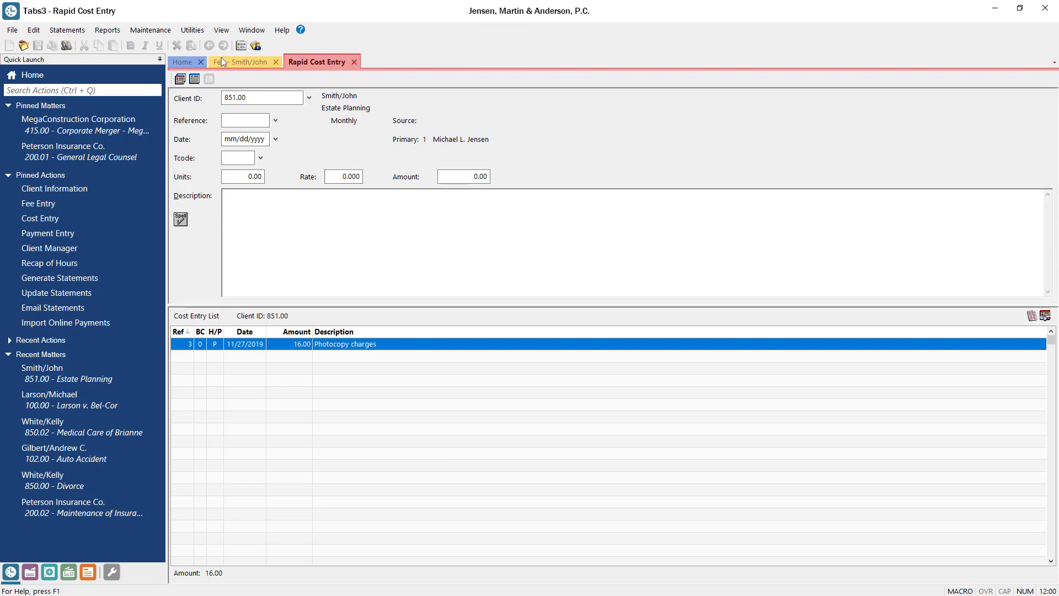
left_click(183, 62)
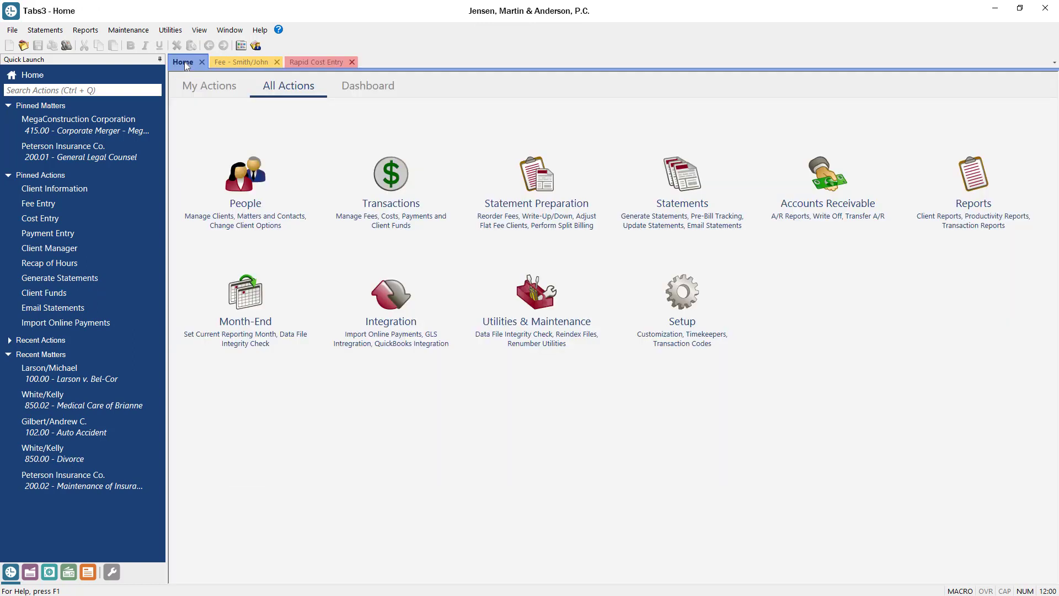
left_click(247, 196)
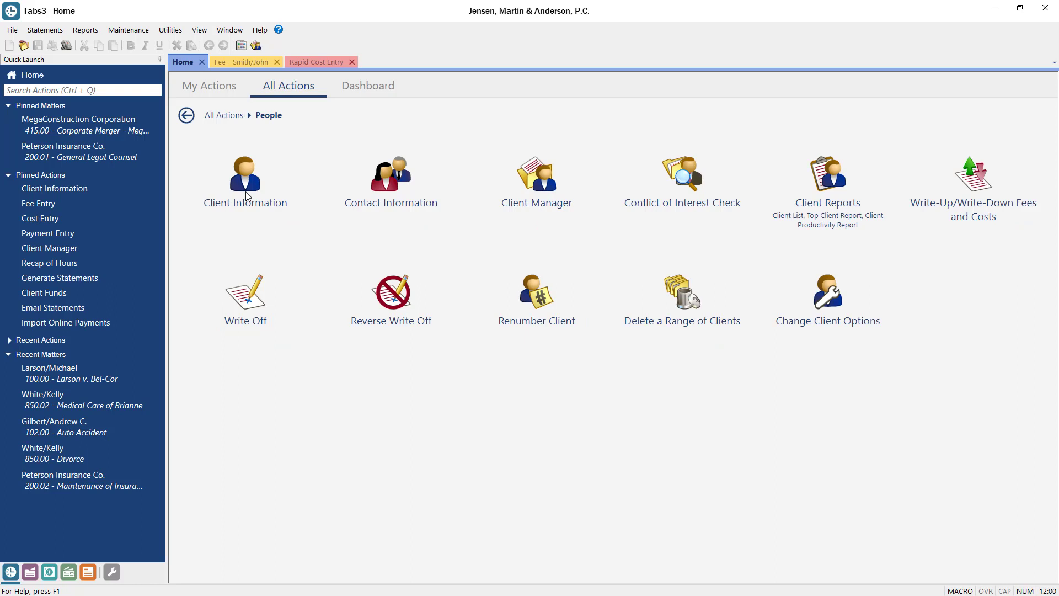
left_click(246, 196)
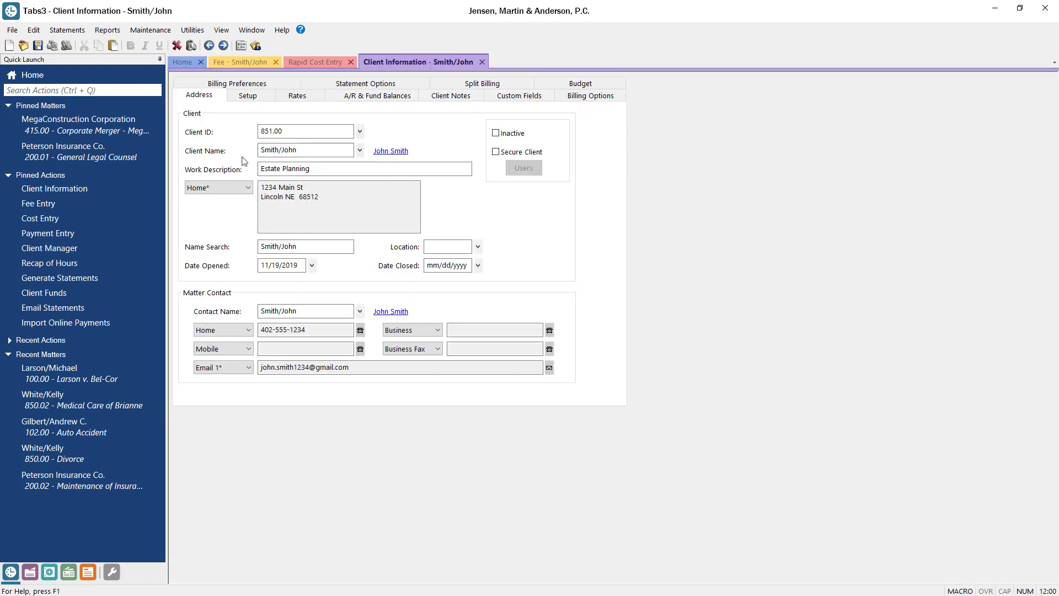
Add a date-stamped quarterly-billing request in Billing Preferences' billing notes.
left_click(238, 84)
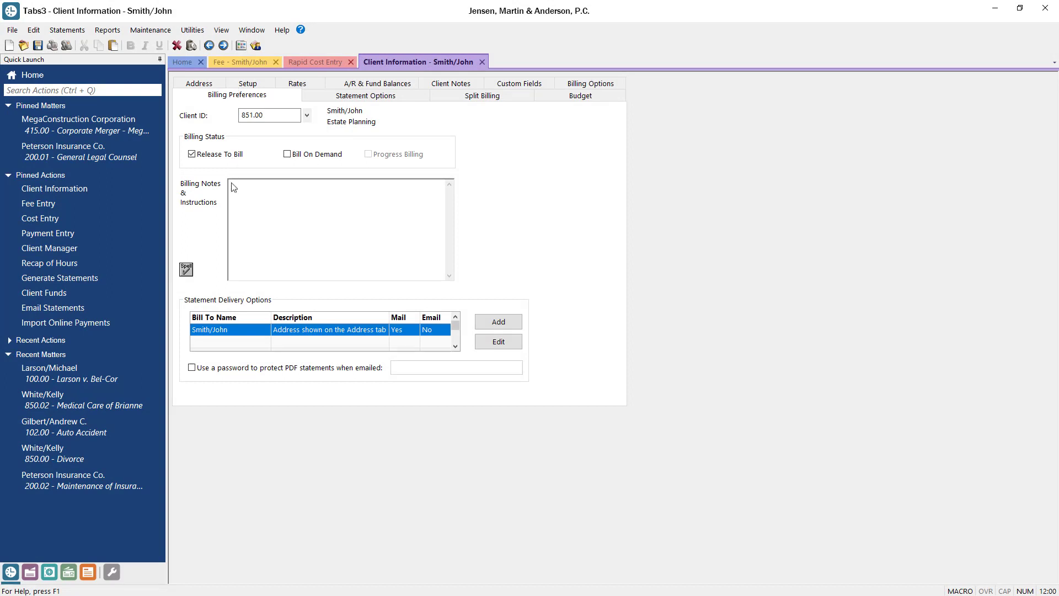
key("F5")
type("- Mr. Smith has requested to be billed quarterly instead of monthly. We will update his account for the next quarter.")
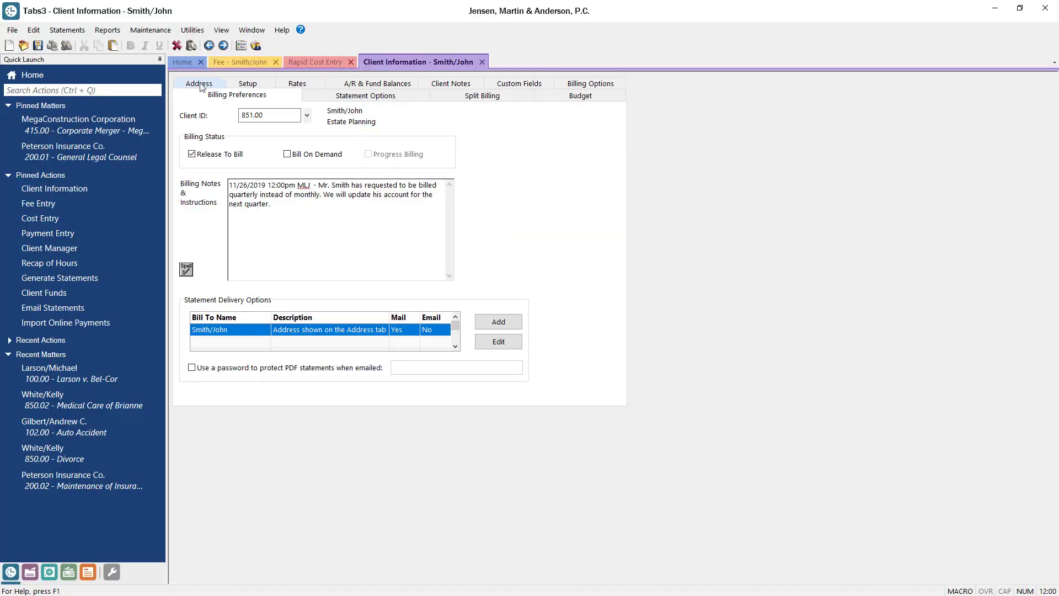
Show the client's Address details and open then close an email draft to the client.
left_click(197, 84)
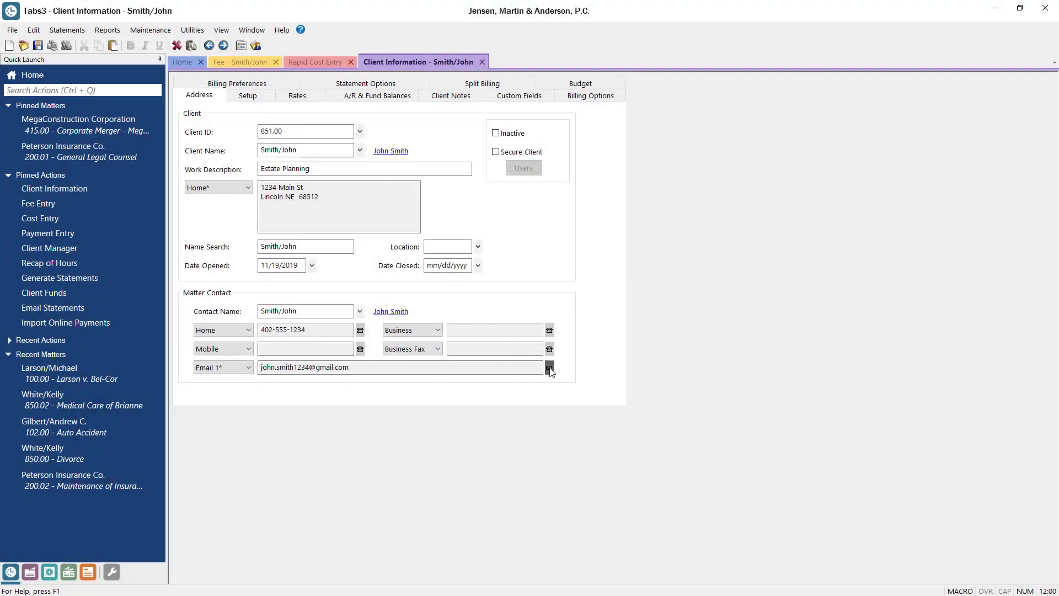
left_click(549, 367)
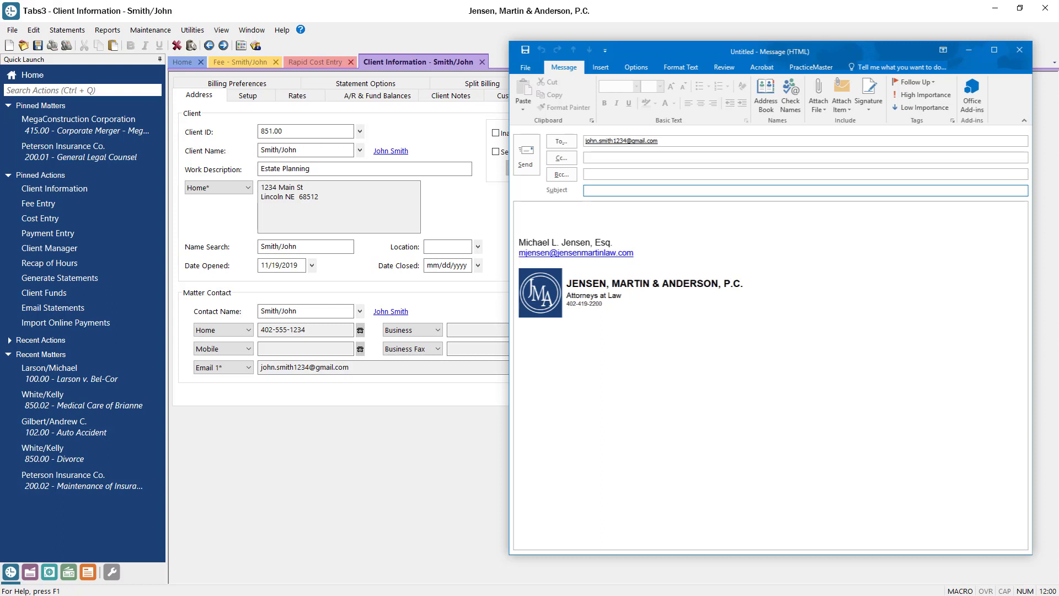
left_click(1021, 51)
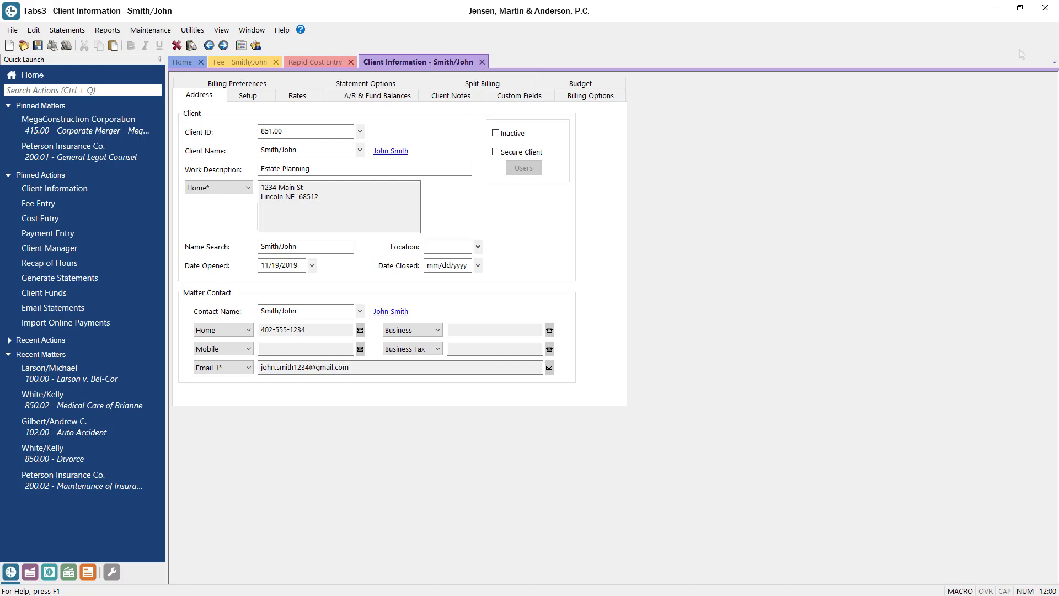
key("F1")
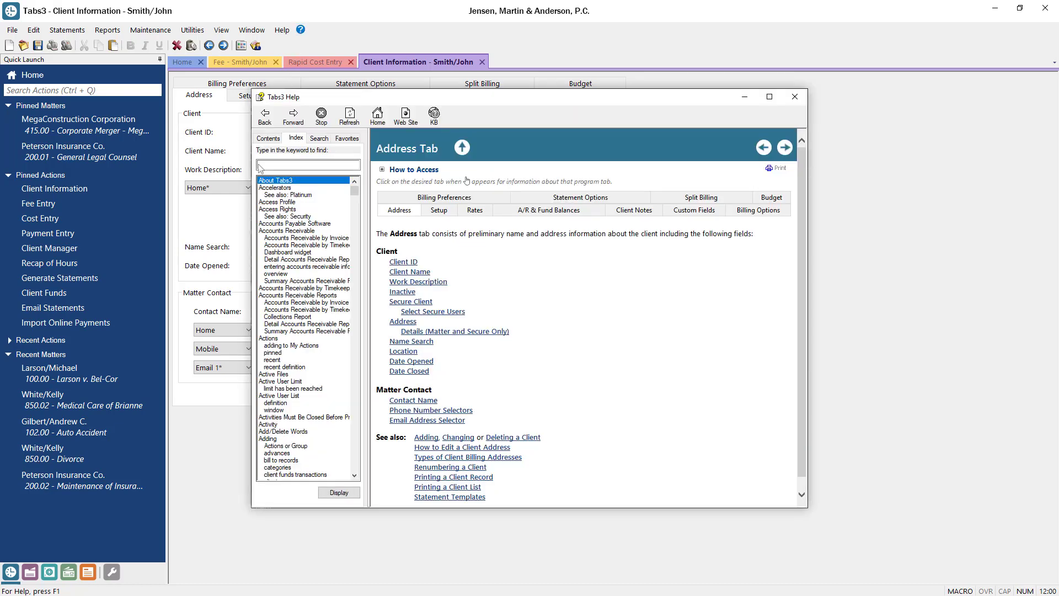
type("Shortcuts")
key("Return")
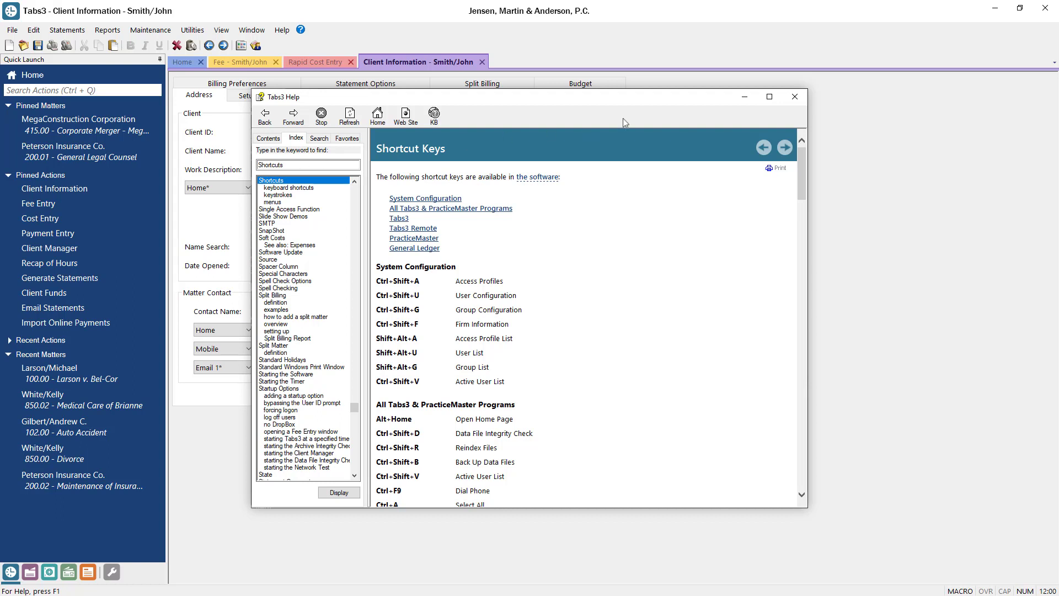
left_click(795, 97)
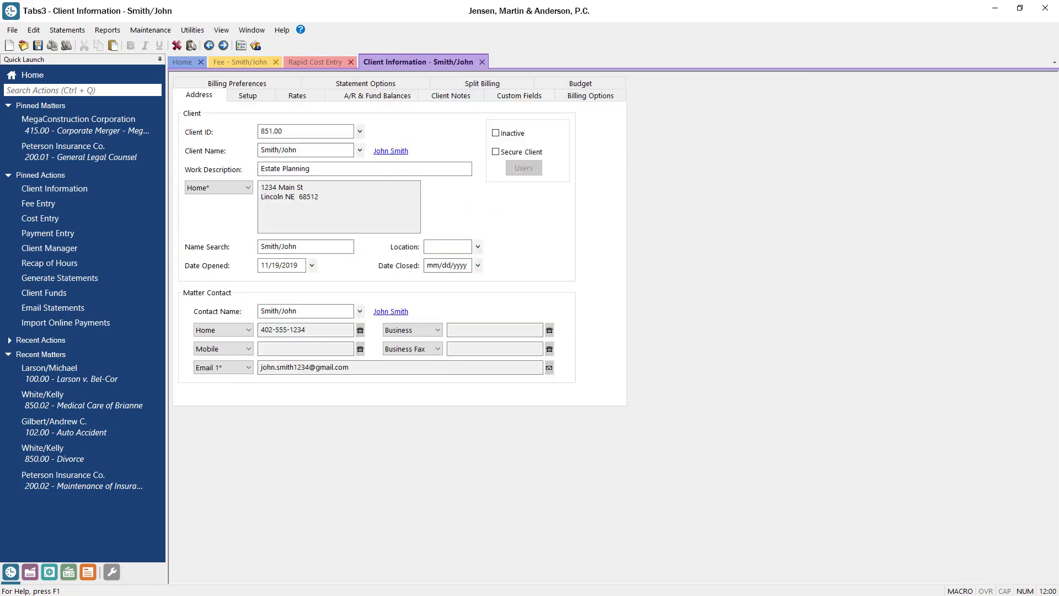